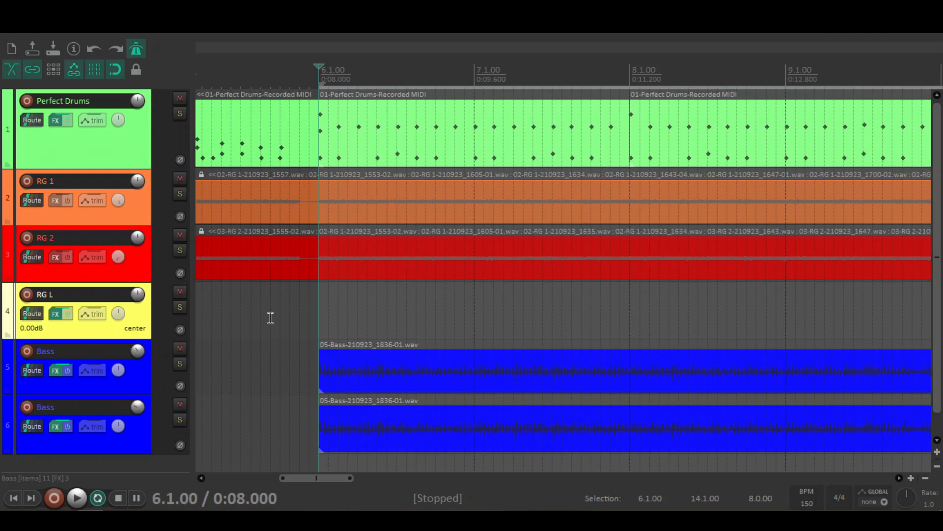
Step: Play the full mix with drums, rhythm guitars and both Bass tracks from bar 6, and stop playback
key(space)
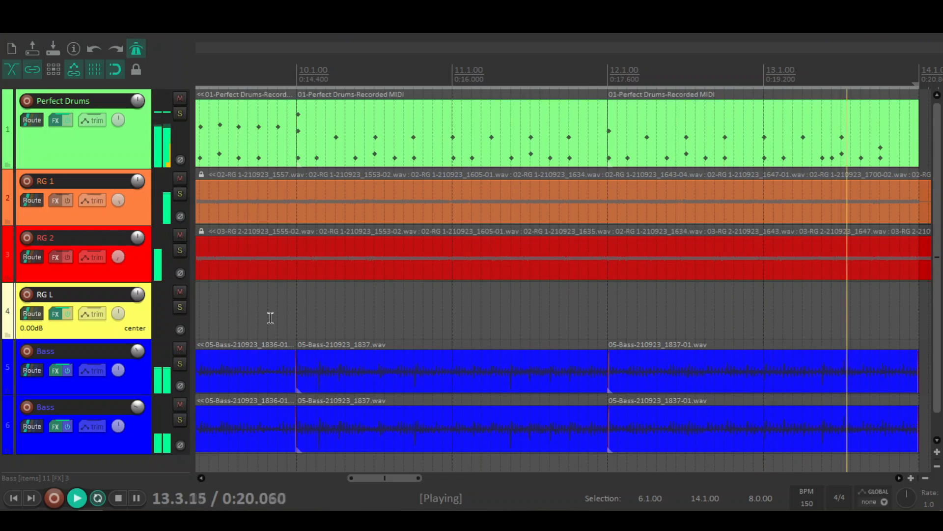
key(space)
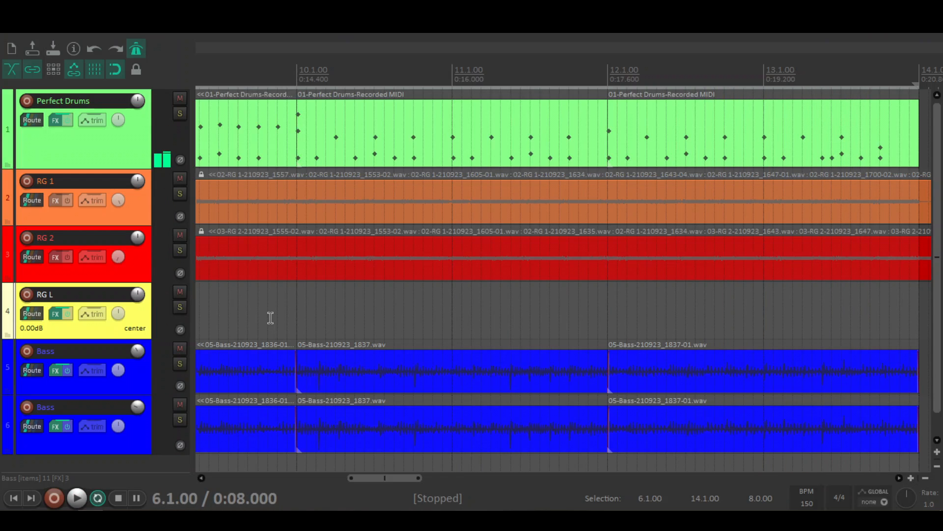
drag(417, 477, 346, 484)
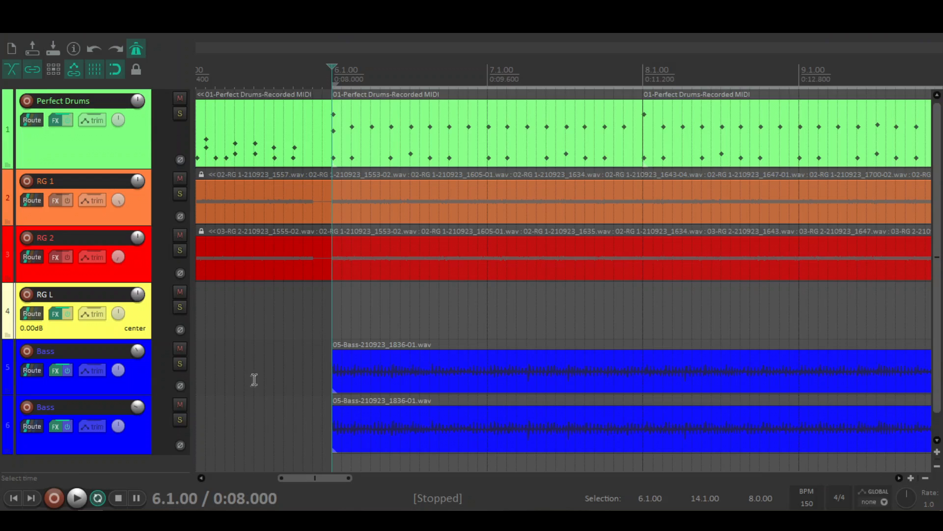
Step: Play the mix from bar 6 with both Bass tracks muted, and unmute them once playback is stopped
click(180, 349)
click(179, 404)
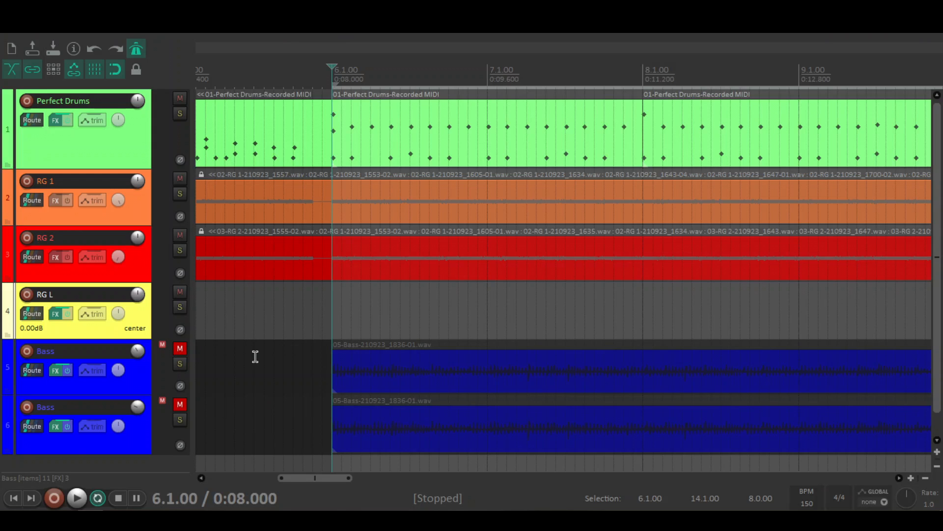
key(space)
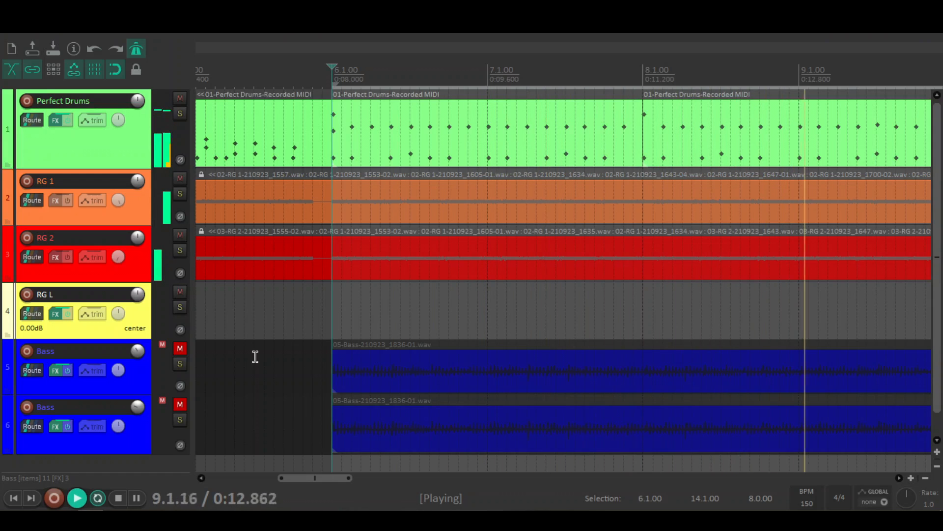
key(space)
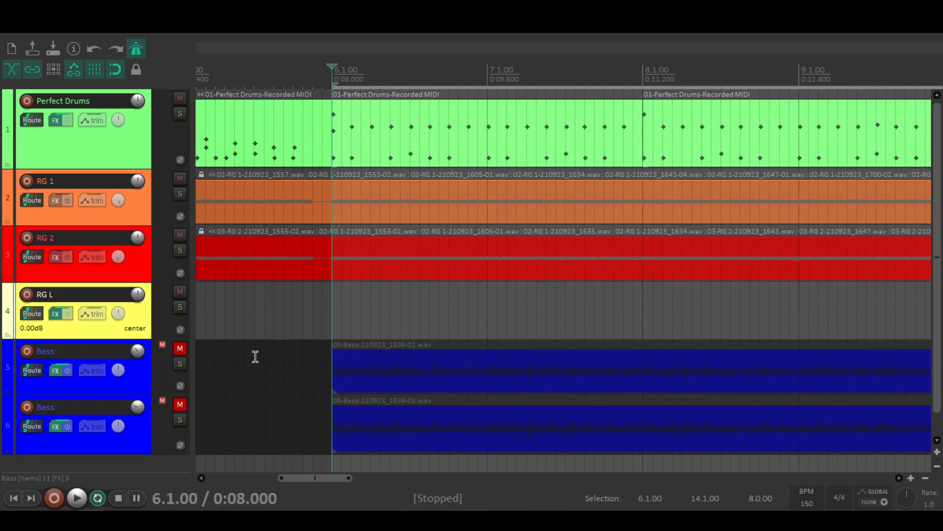
click(180, 348)
click(180, 405)
Step: Review the BOD, ReaEQ and ReaComp settings in the effects chain of Bass track 5, and close the chain
click(55, 370)
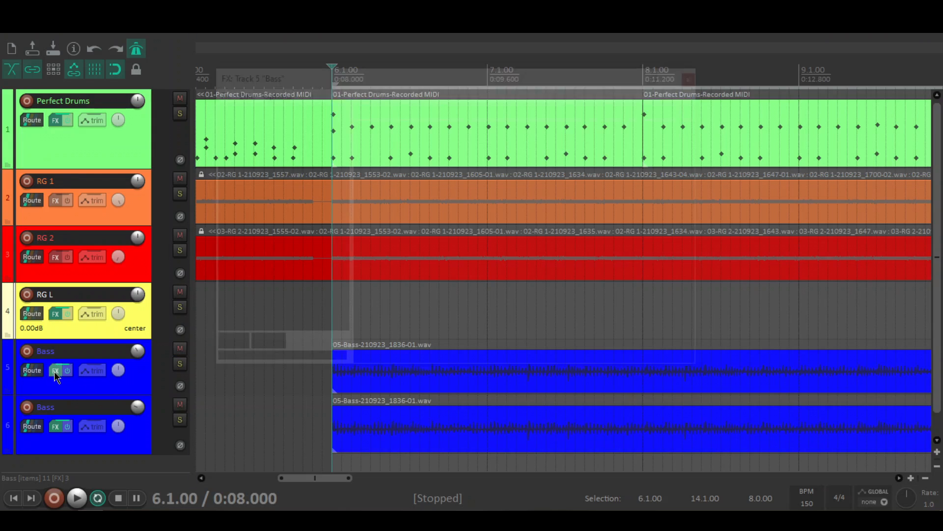
click(293, 109)
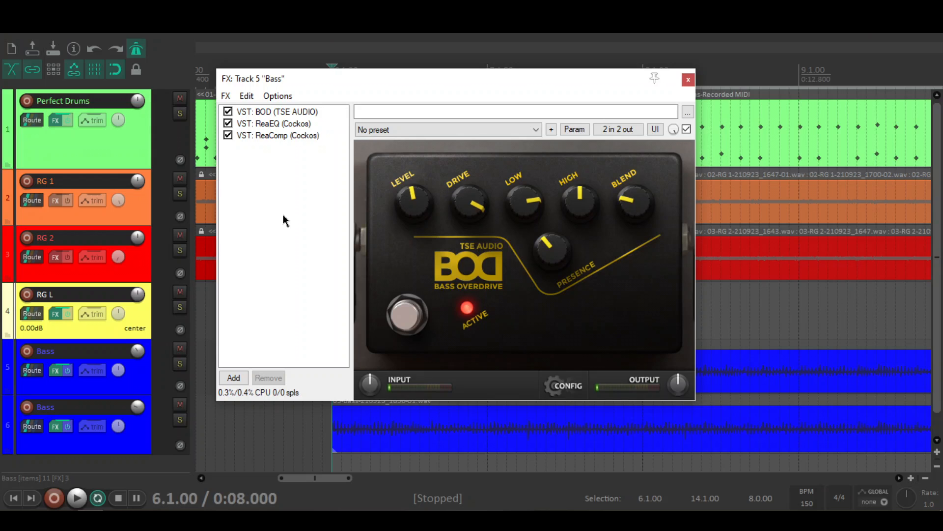
click(291, 112)
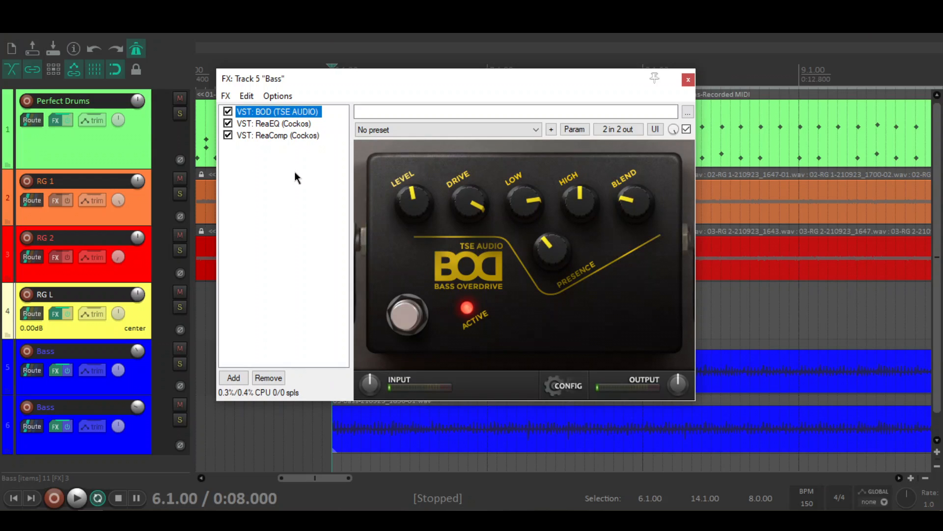
click(301, 123)
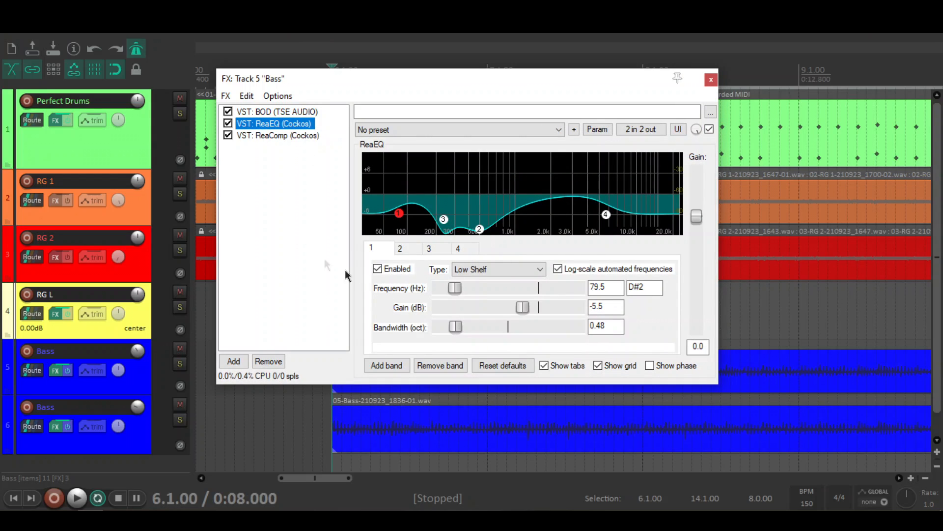
mouse_move(399, 215)
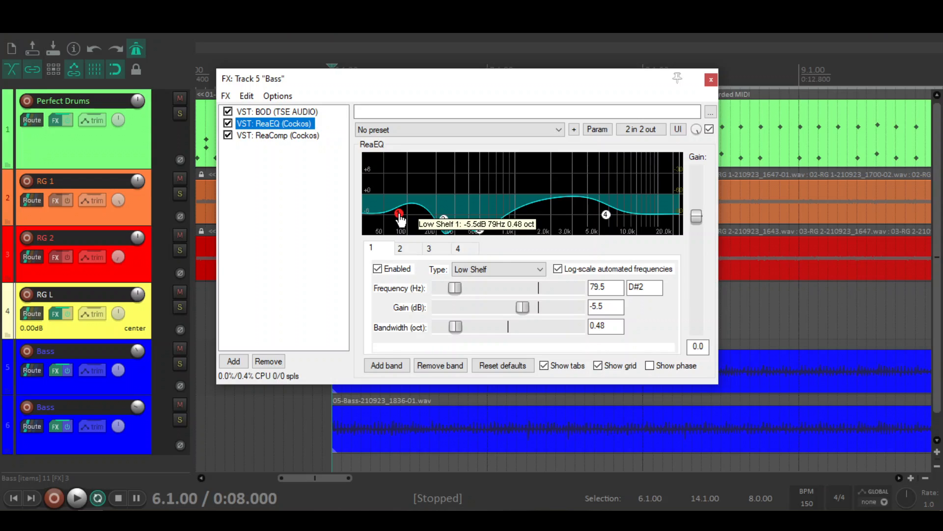
mouse_move(444, 221)
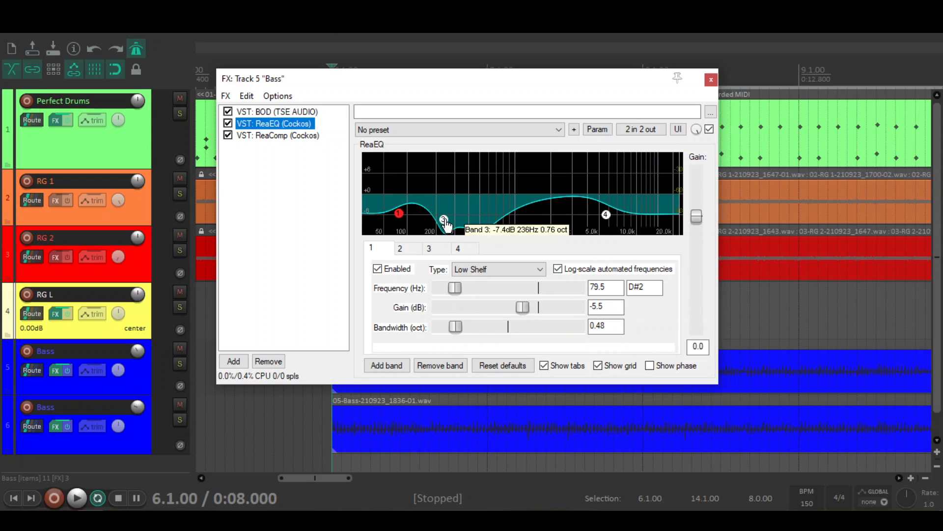
mouse_move(482, 234)
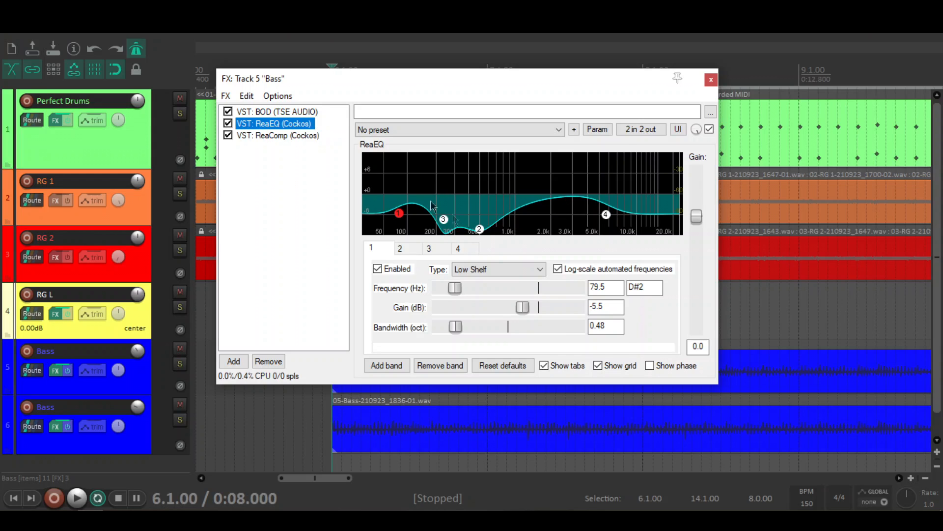
click(296, 135)
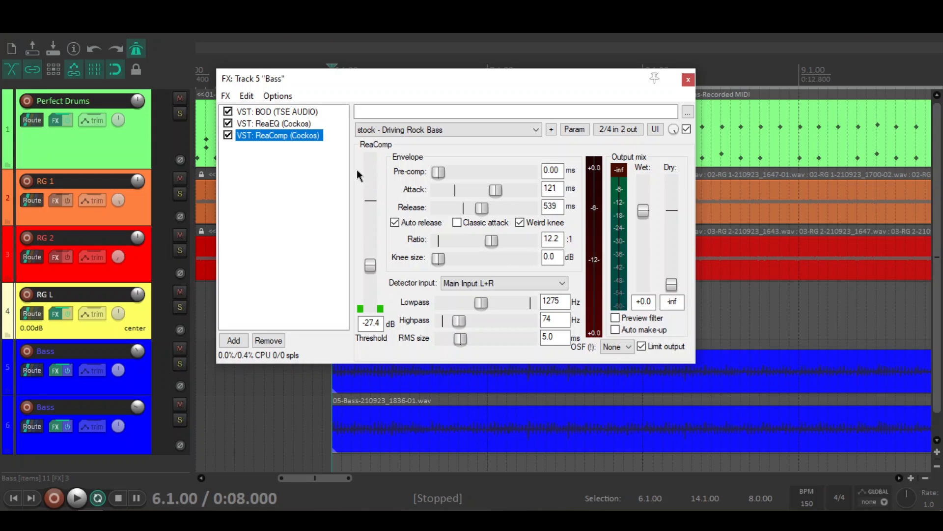
click(297, 171)
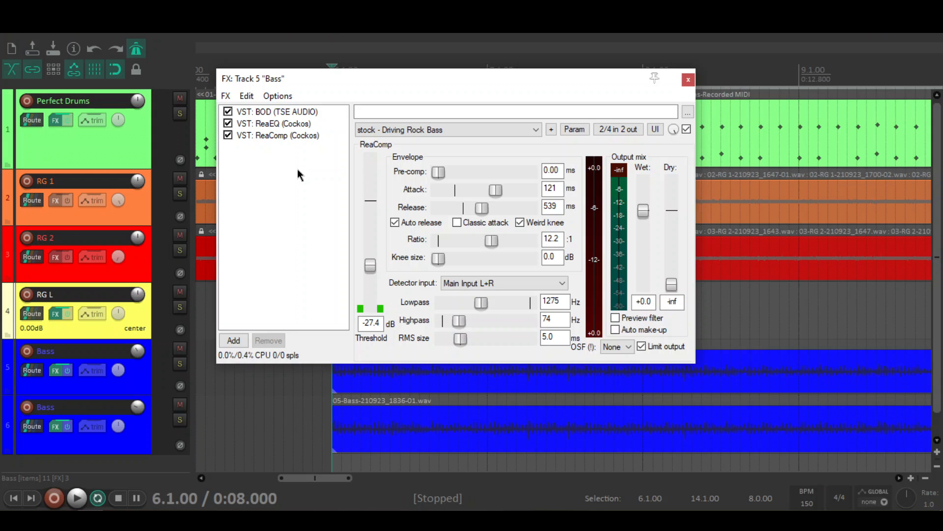
key(Escape)
Step: Review the NoAmp, ReaEQ and ReaComp settings in the effects chain of Bass track 6
click(56, 426)
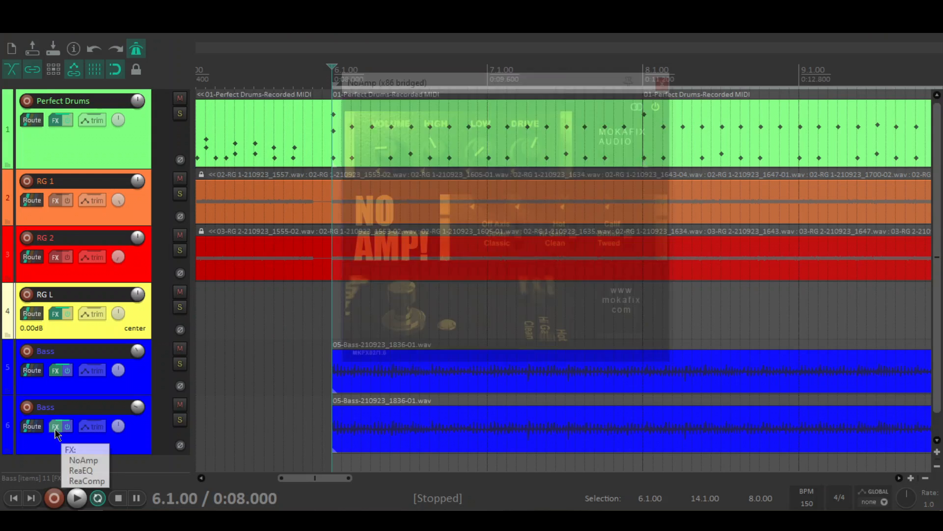
drag(445, 83, 434, 95)
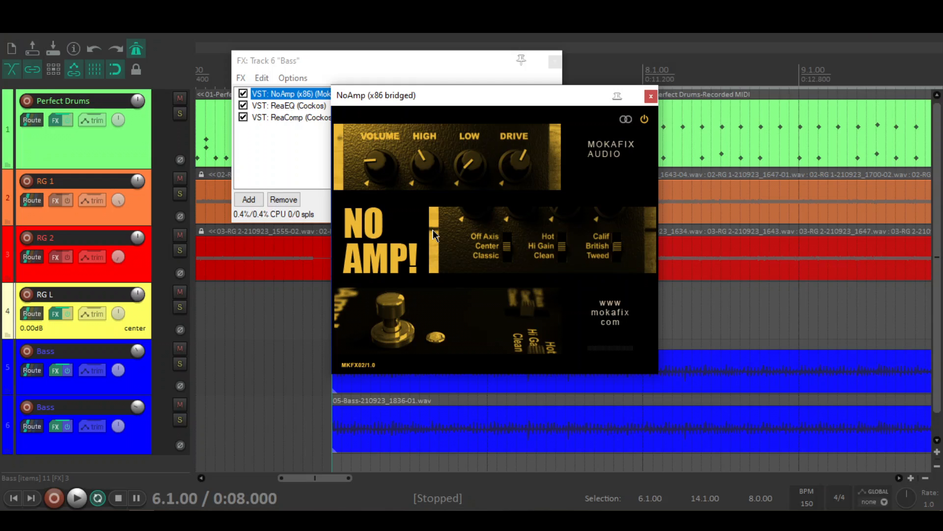
click(289, 105)
click(299, 161)
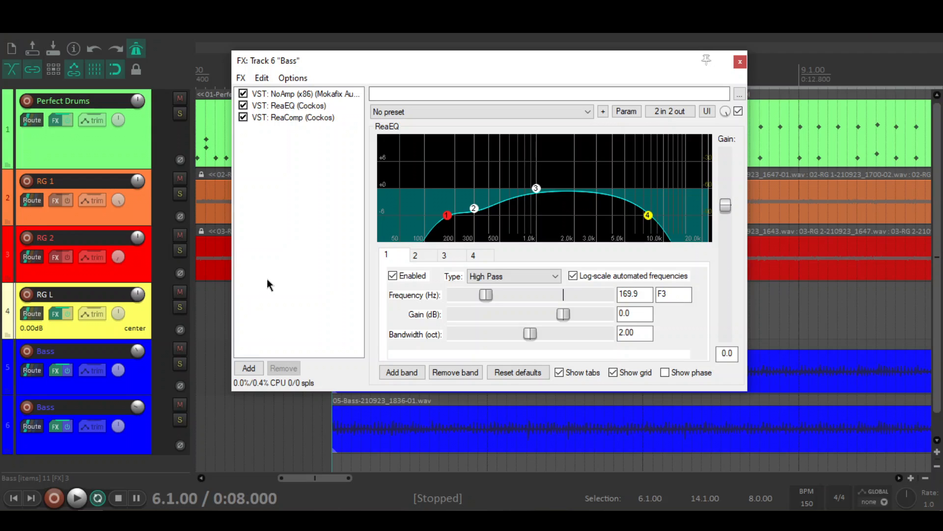
mouse_move(452, 226)
click(316, 117)
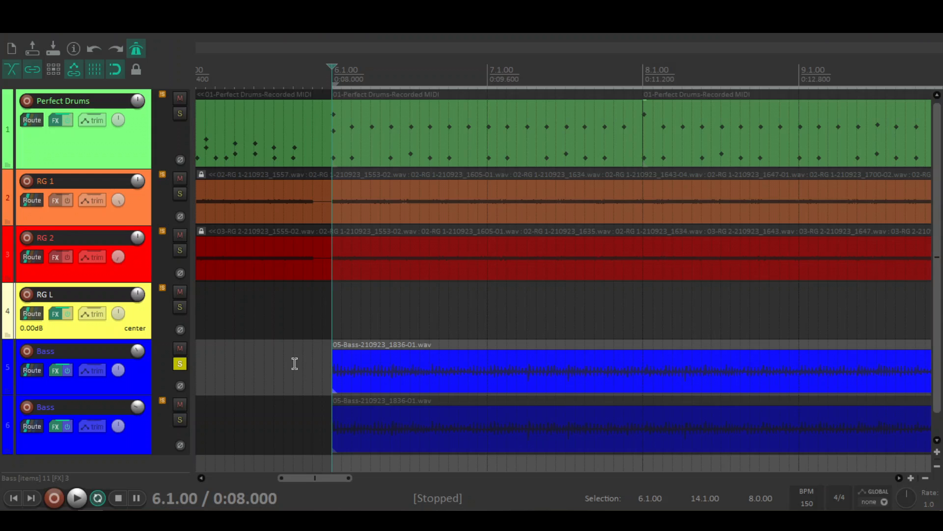
Step: Play Bass track 5 soloed from bar 6 twice, stopping playback each time
key(space)
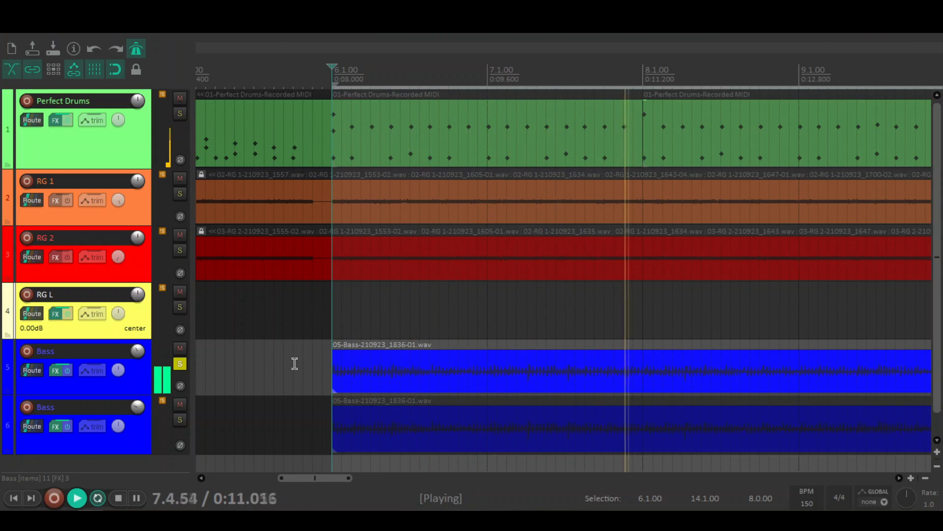
key(space)
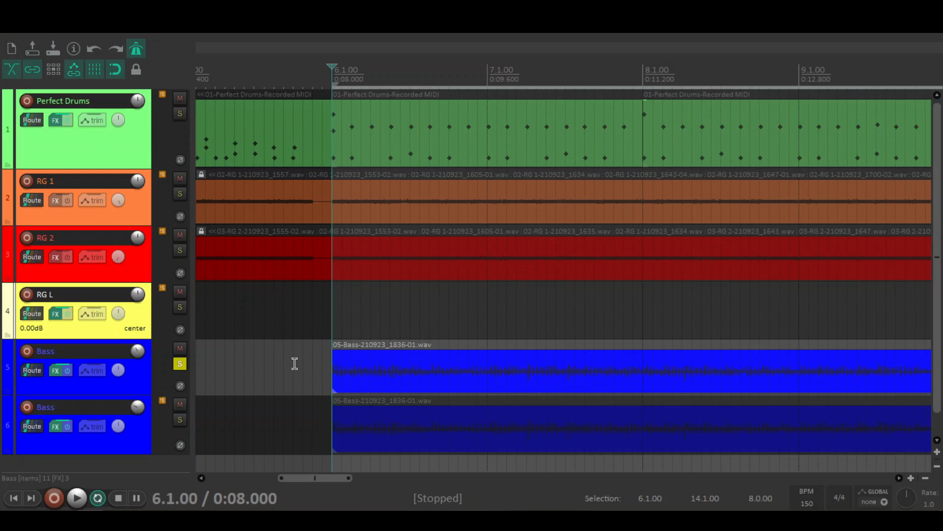
key(space)
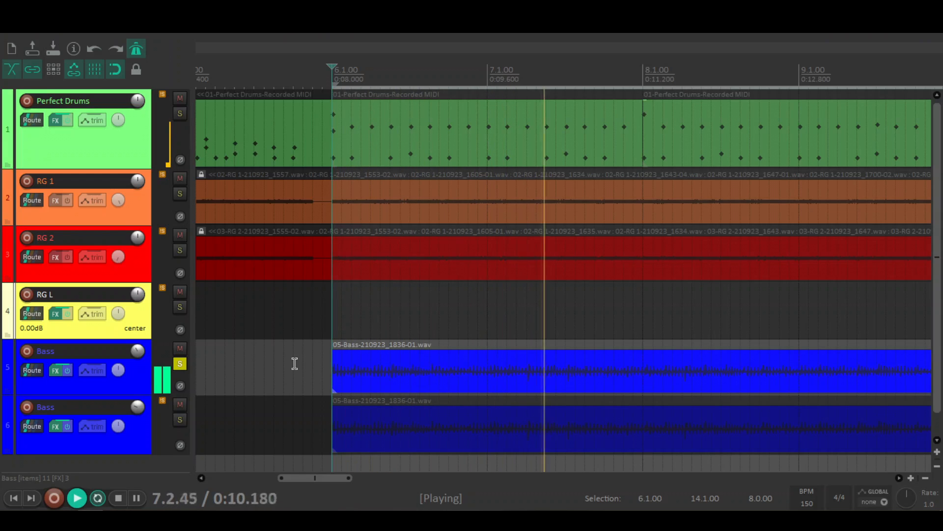
key(space)
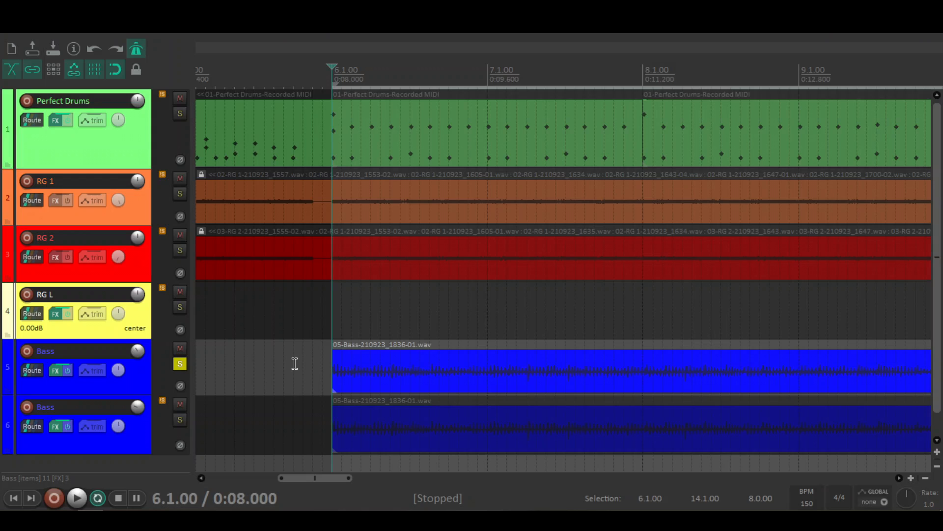
Step: Solo Bass track 6 together with track 5, play both from bar 6, and unsolo both tracks
click(180, 419)
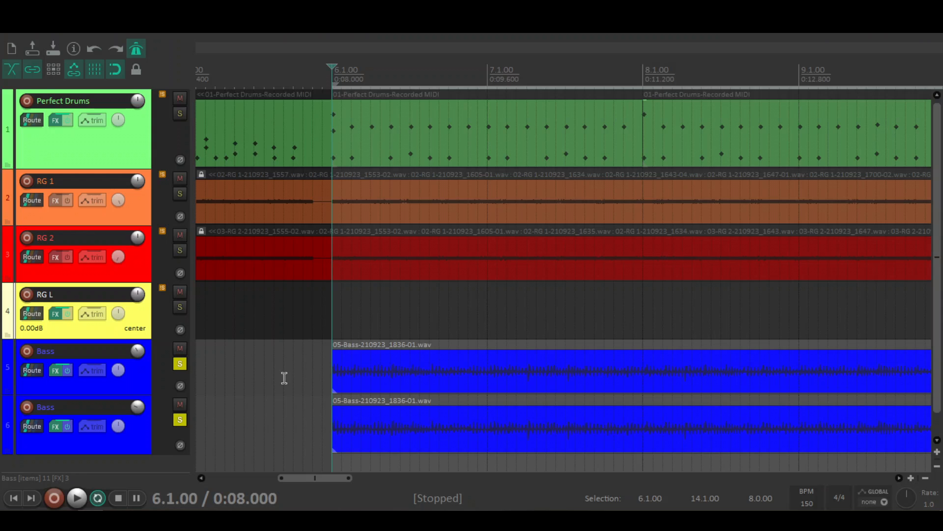
key(space)
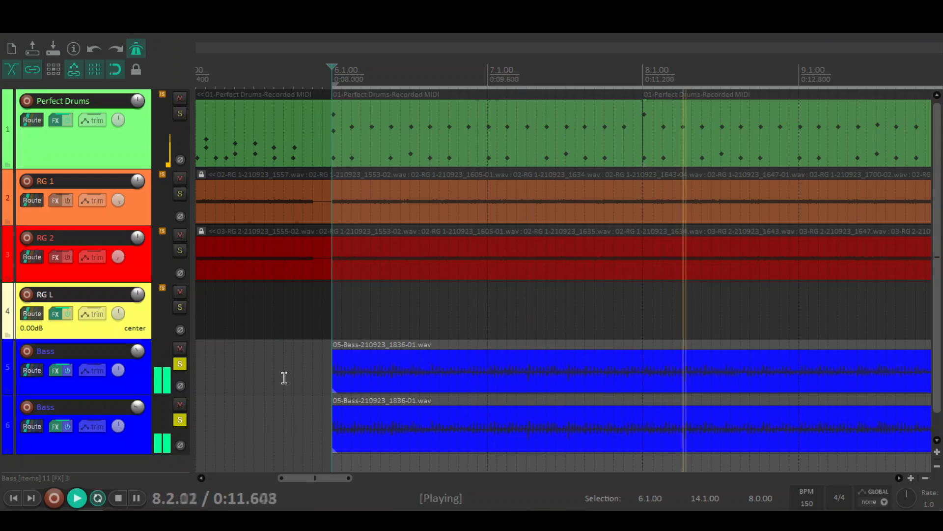
key(space)
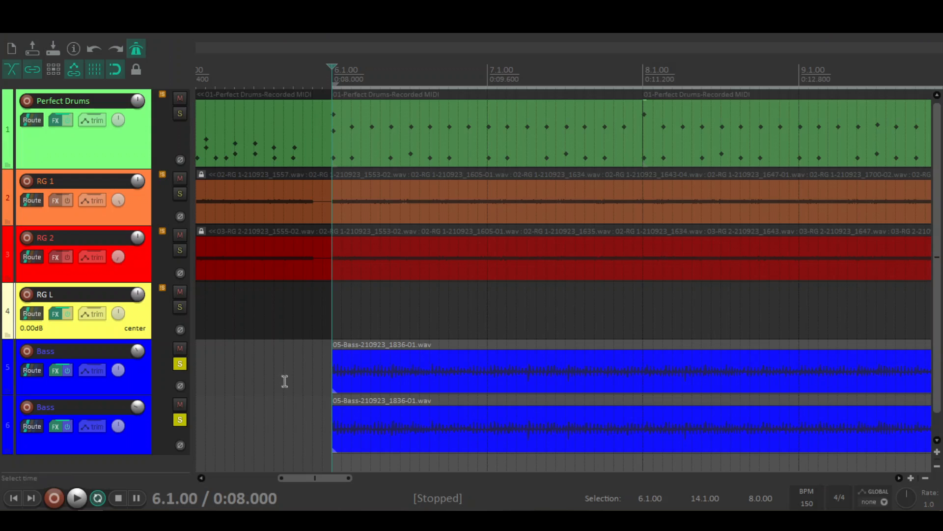
click(180, 364)
click(178, 420)
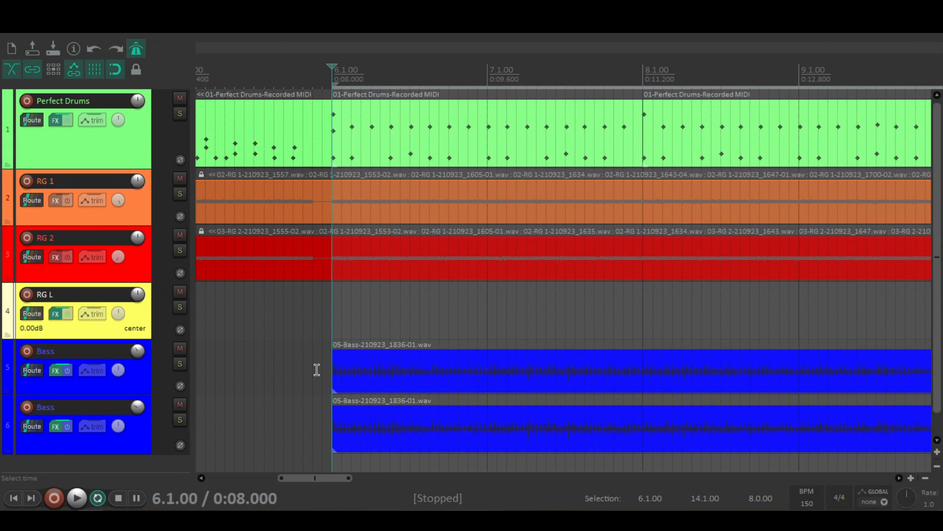
Step: Play the mix from bar 6 with Bass track 6 muted, and unmute that track once playback is stopped
click(181, 420)
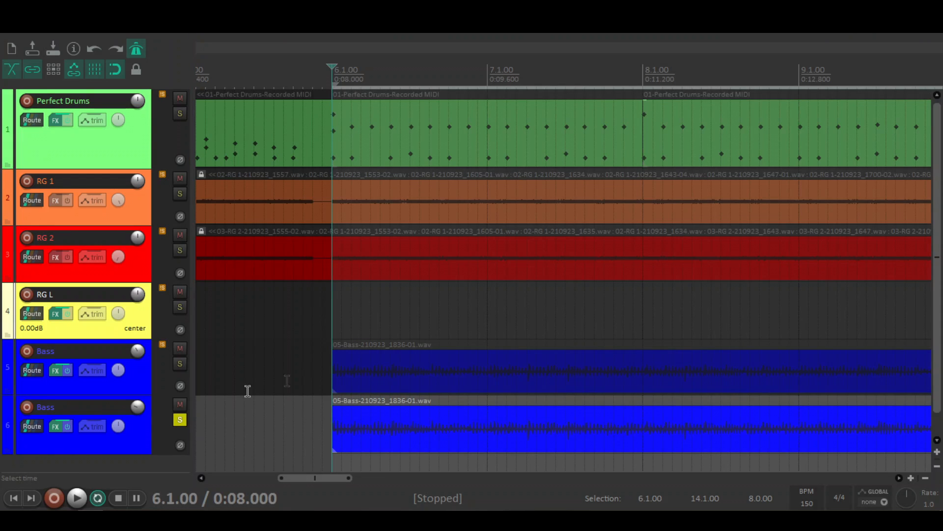
click(180, 419)
click(180, 404)
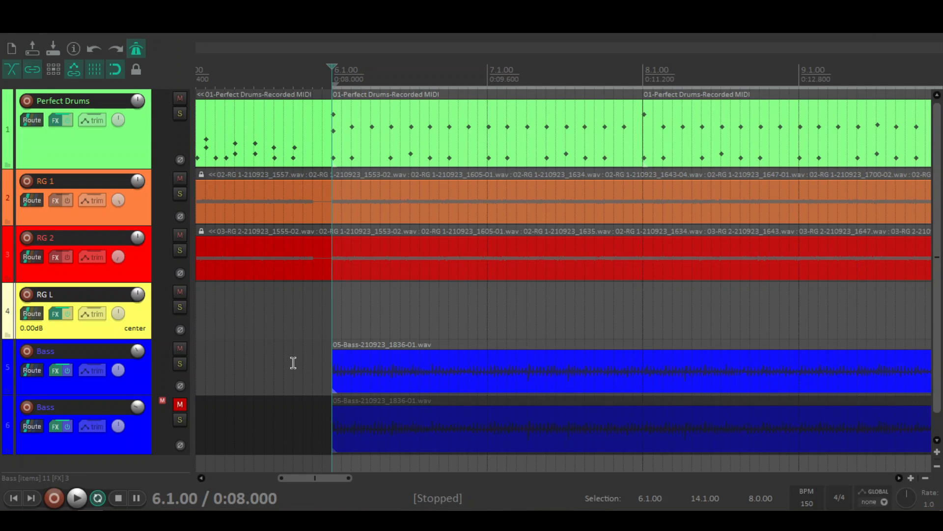
key(space)
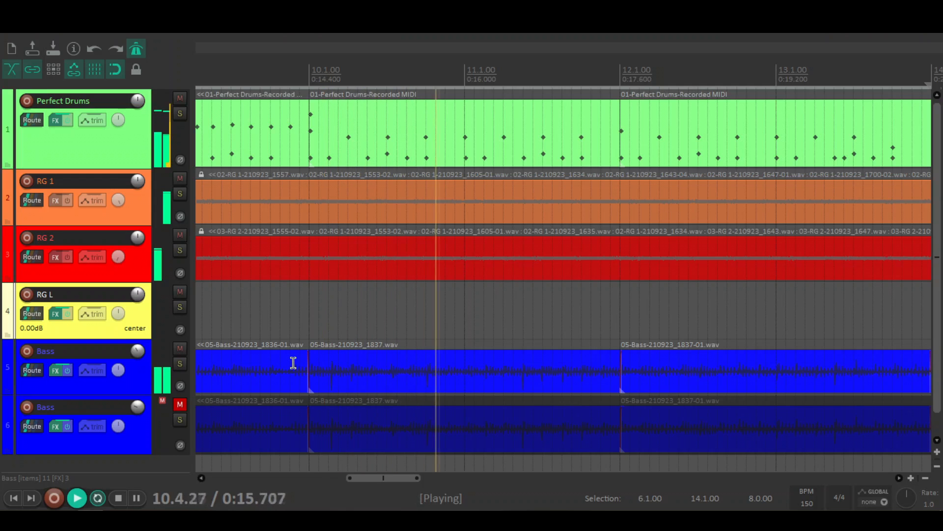
key(space)
drag(403, 482, 338, 481)
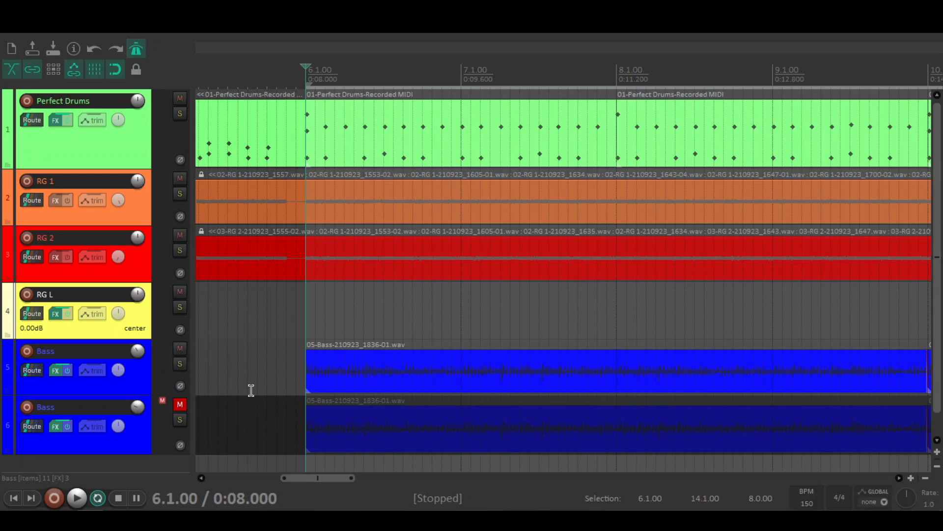
click(180, 406)
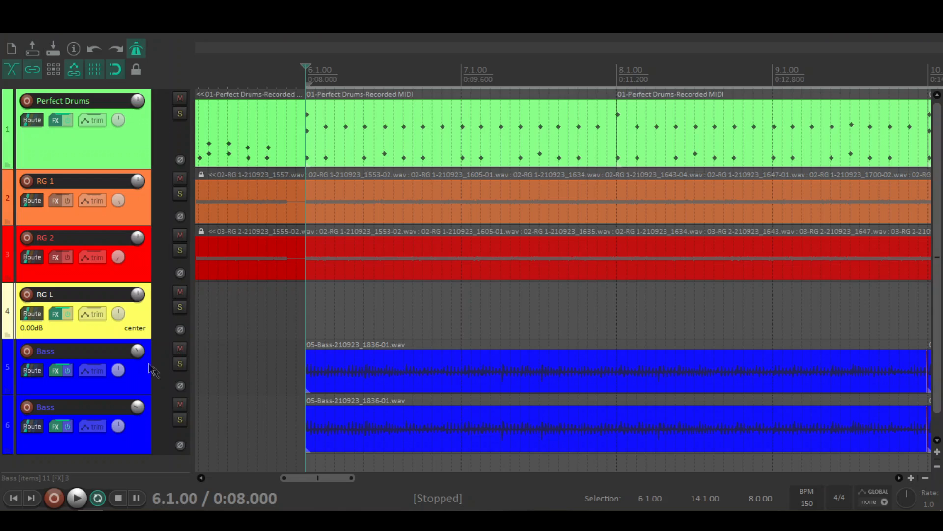
Step: Check the volume levels of both Bass tracks and mute Bass track 6
mouse_move(137, 355)
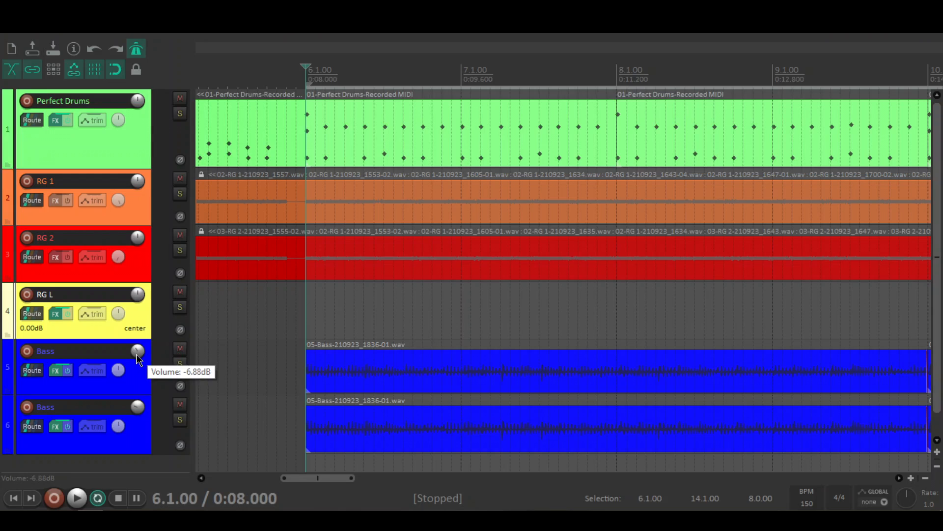
mouse_move(143, 409)
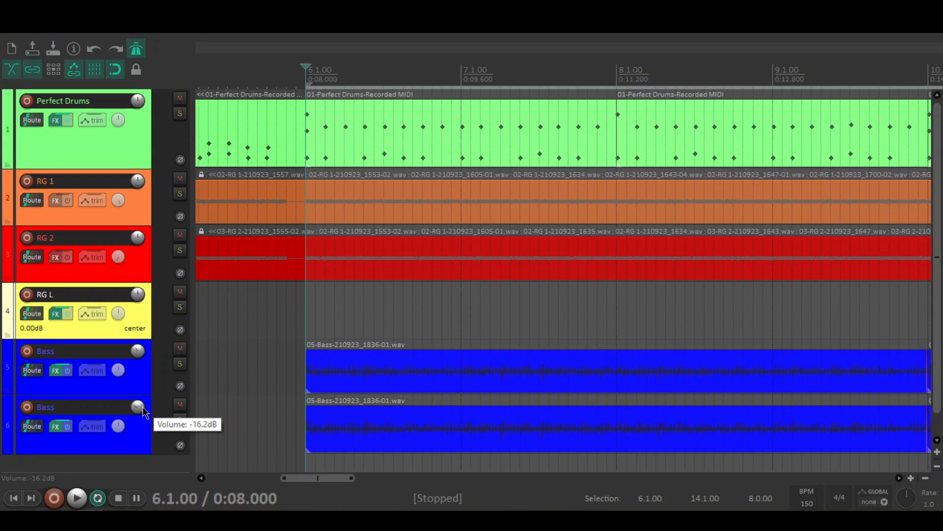
click(180, 404)
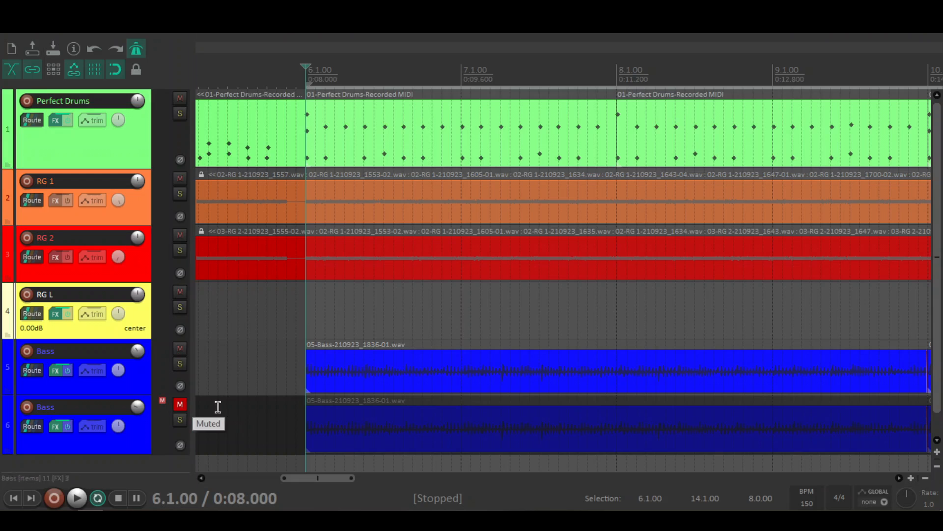
Step: Play the mix from bar 6 with Bass track 6 muted, unmute that track, and play the same section with both Bass tracks
key(space)
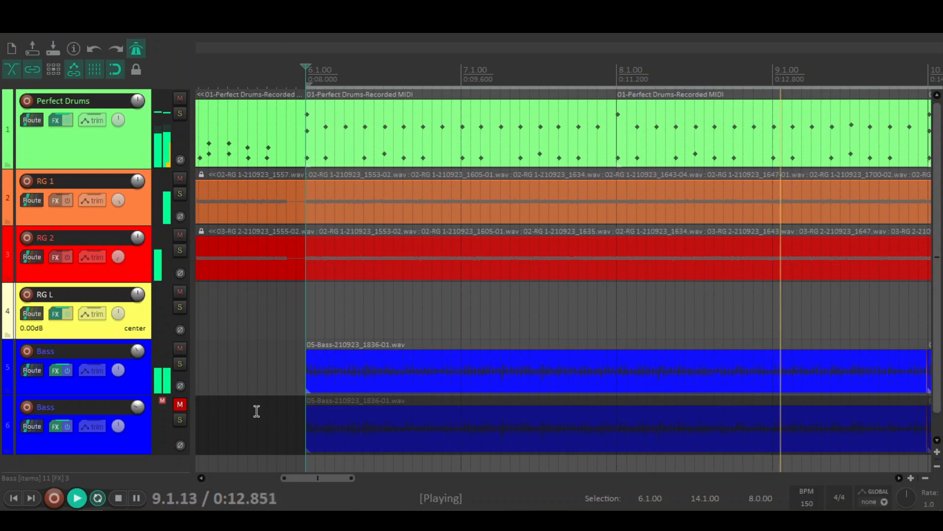
key(space)
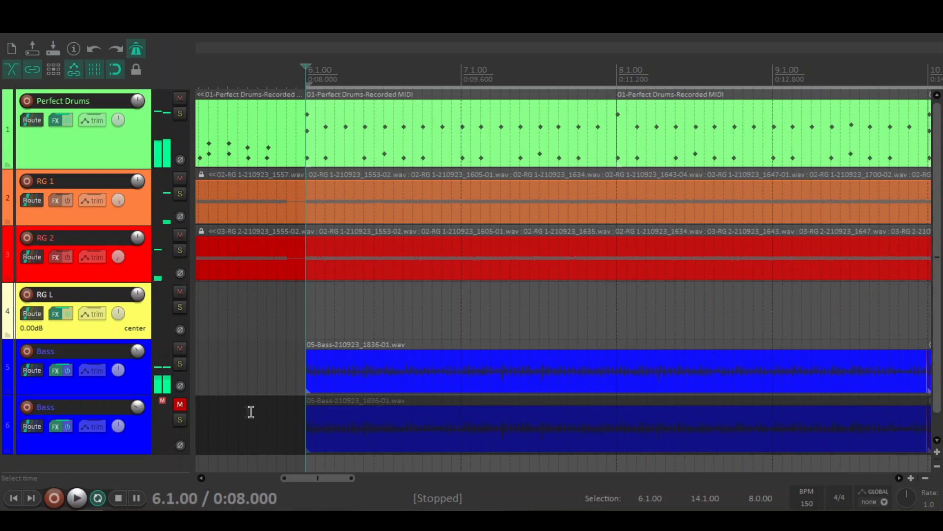
click(180, 404)
key(space)
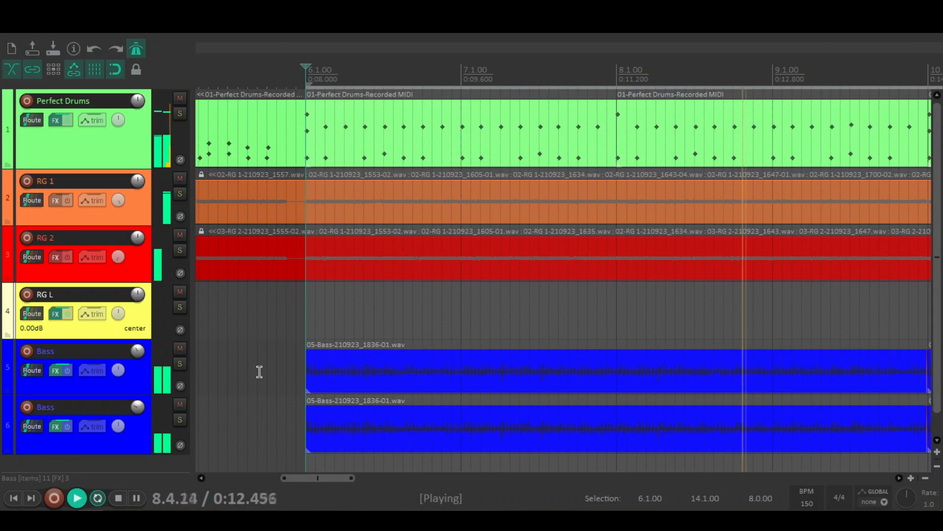
key(space)
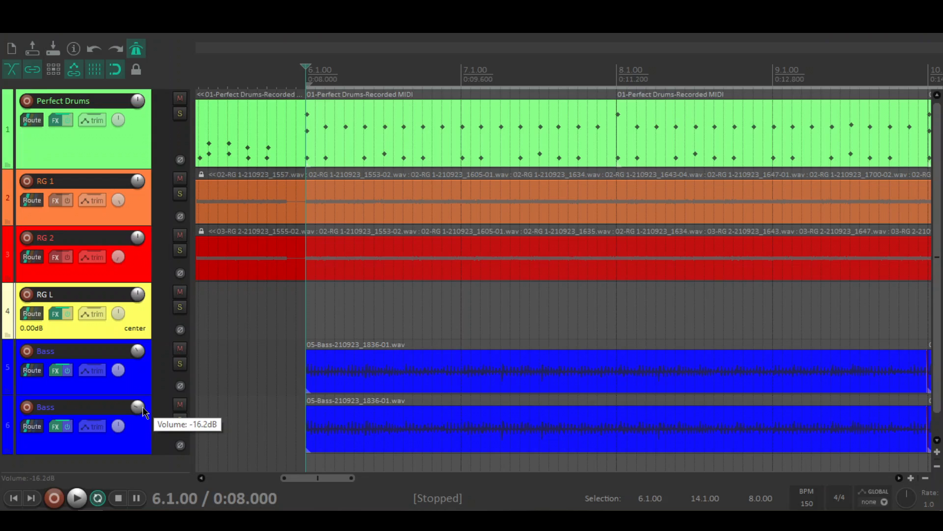
Step: Review the NoAmp and ReaEQ plugins in Bass track 6's effects chain and close their windows
scroll(237, 371, right, 2)
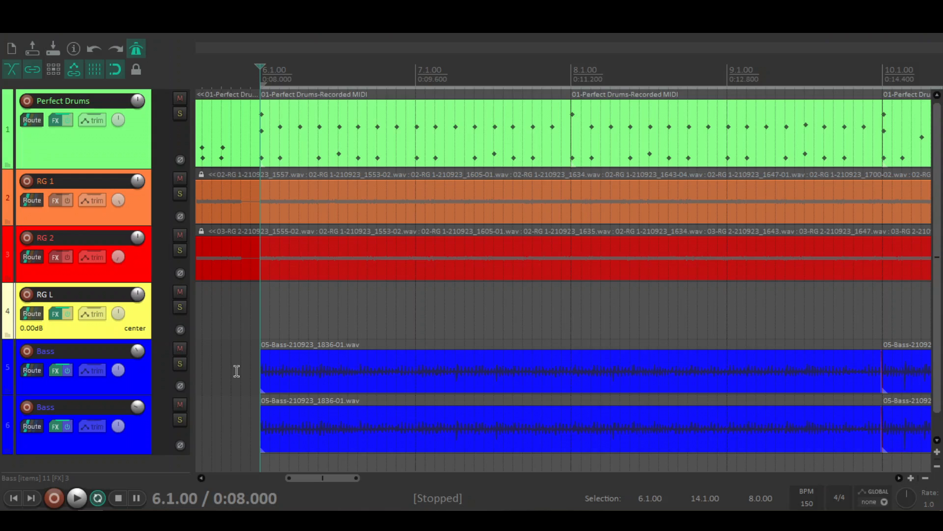
click(55, 426)
drag(471, 97, 451, 102)
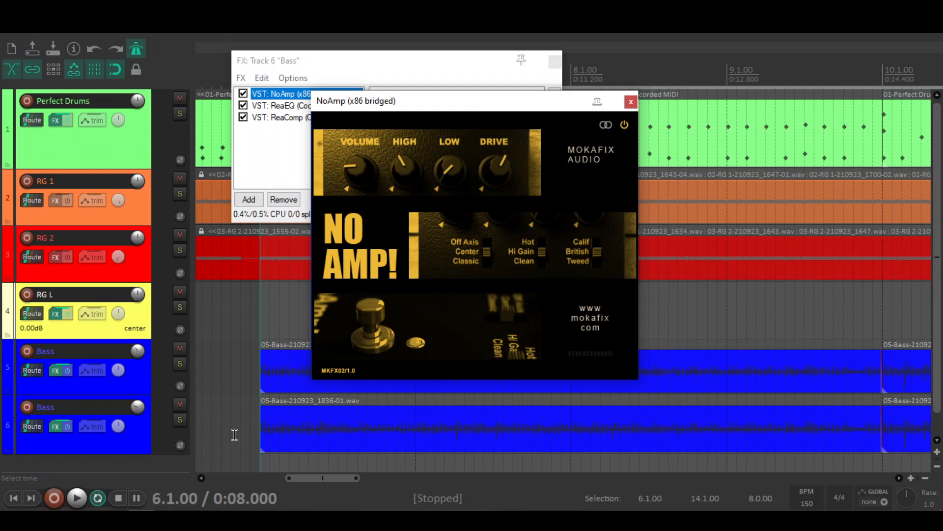
click(292, 104)
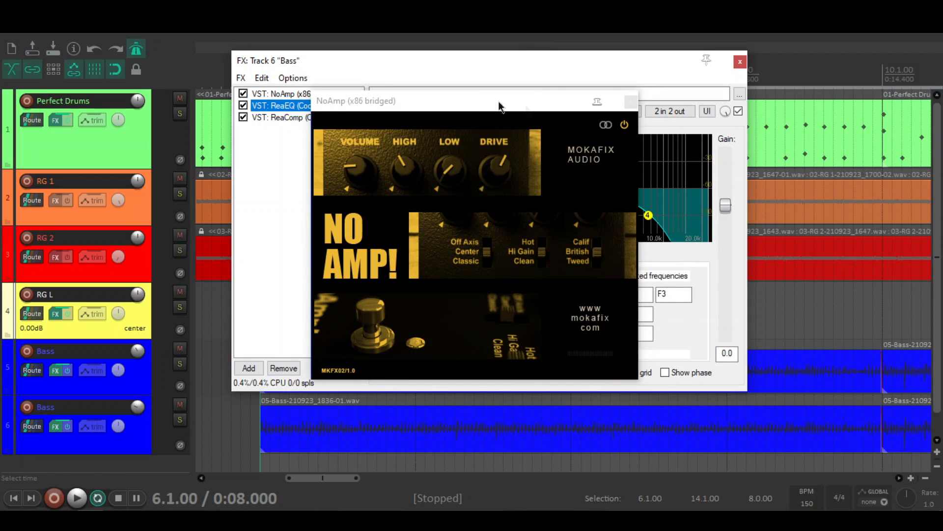
click(632, 102)
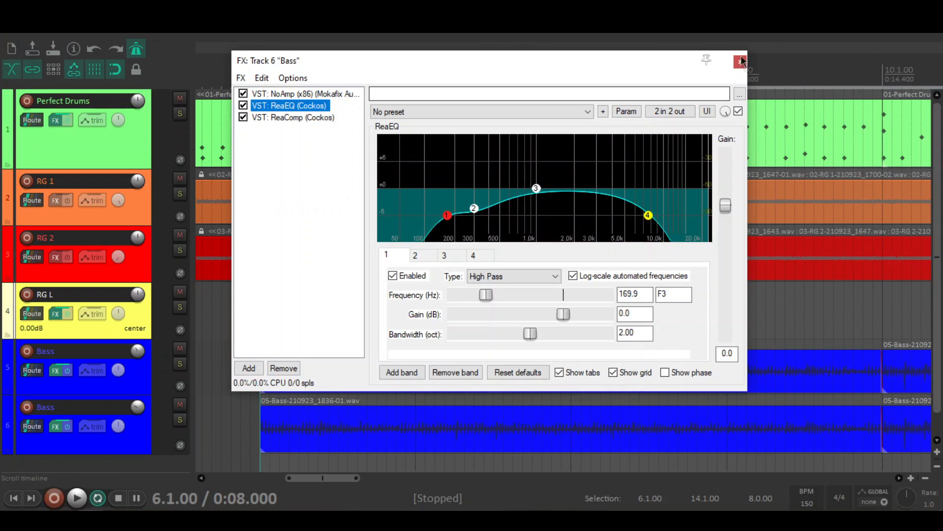
click(740, 62)
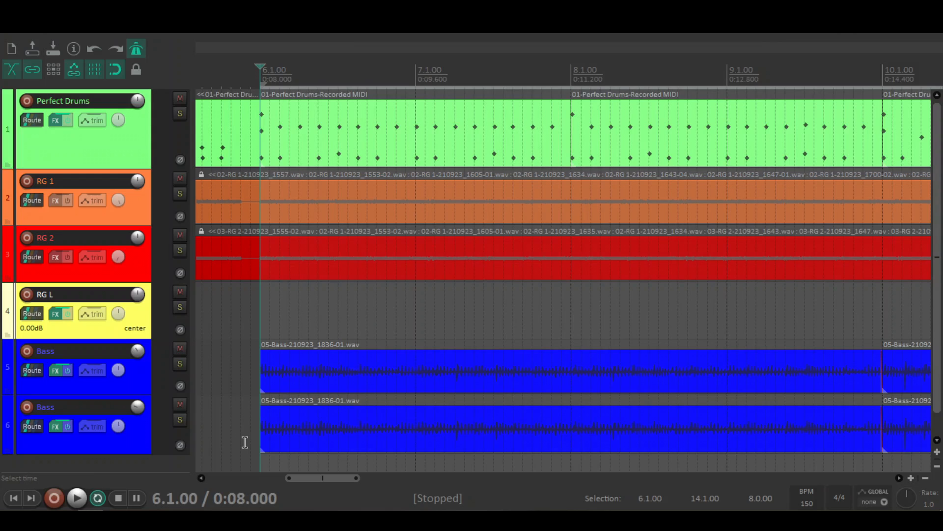